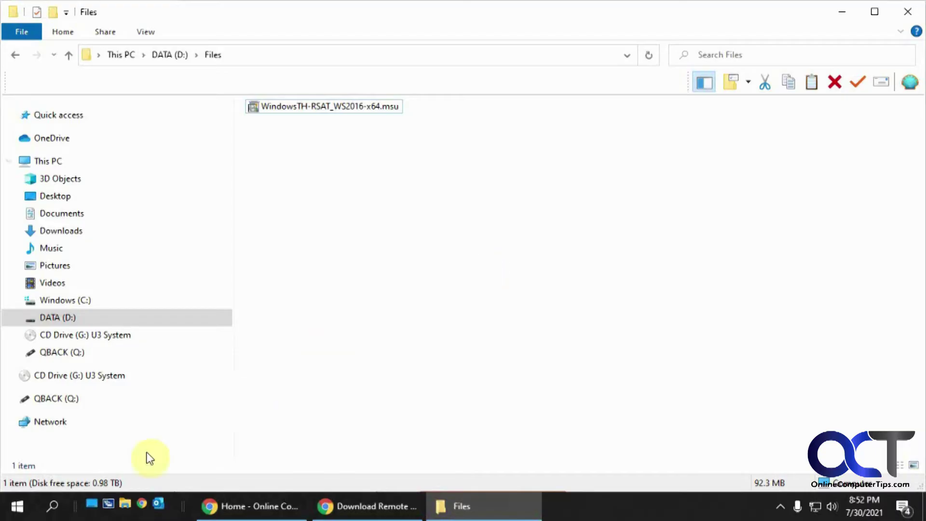
Step: Open Programs and Features from the Start menu's Control Panel items and maximize the window
left_click(18, 507)
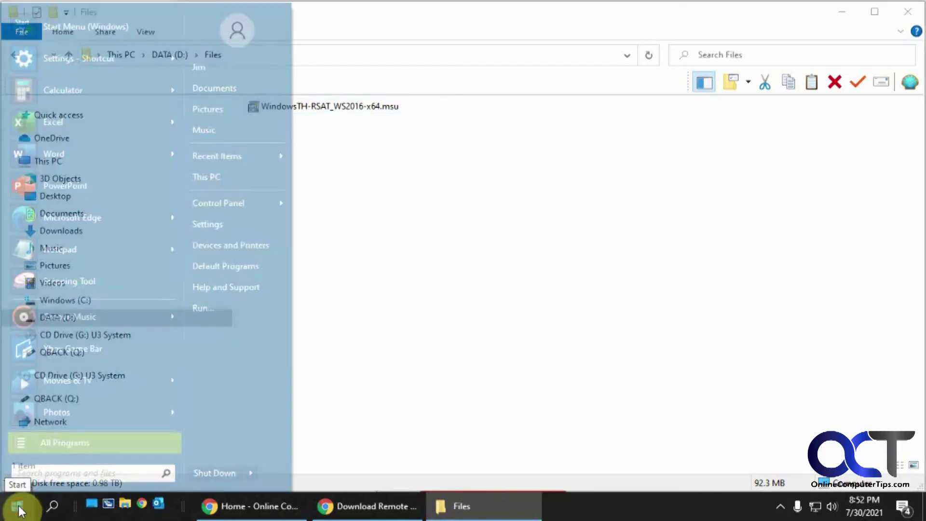
mouse_move(241, 207)
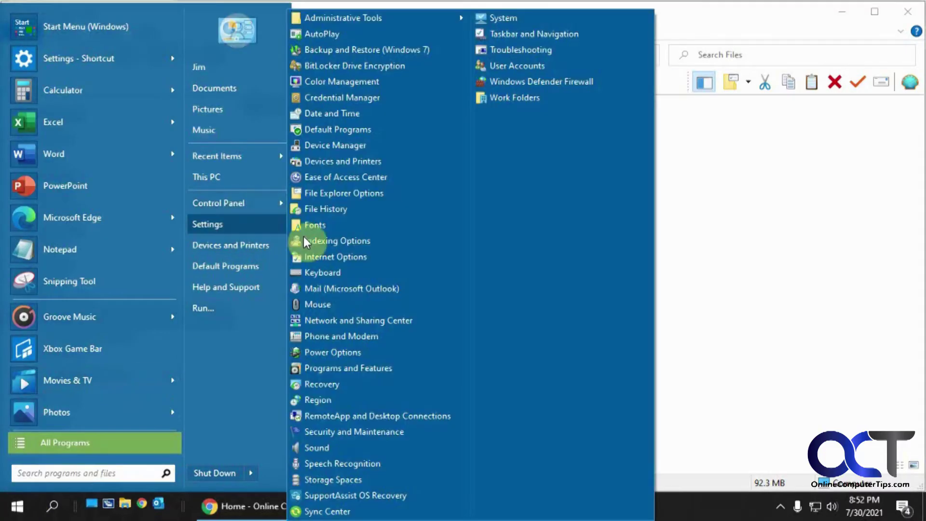
left_click(350, 366)
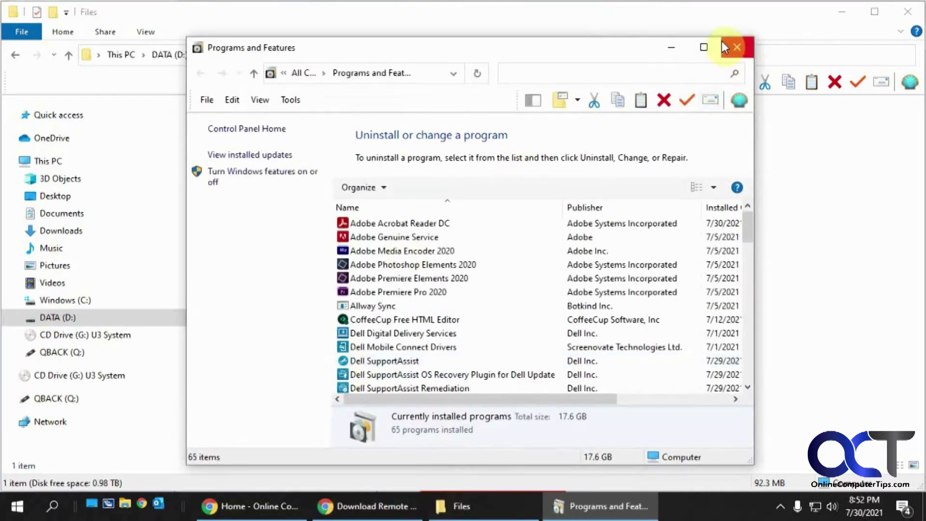
left_click(704, 47)
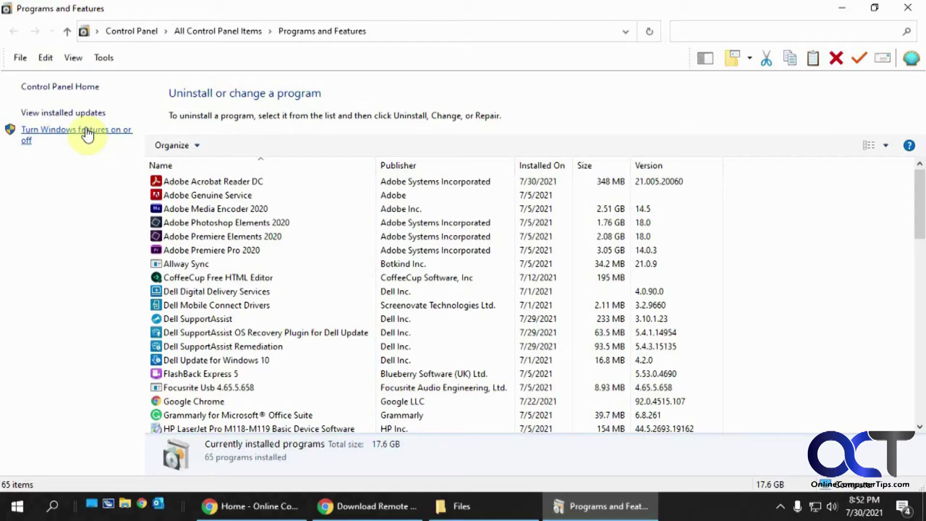
Step: Search the Start menu for 'program', then dismiss the search back to Programs and Features
left_click(18, 507)
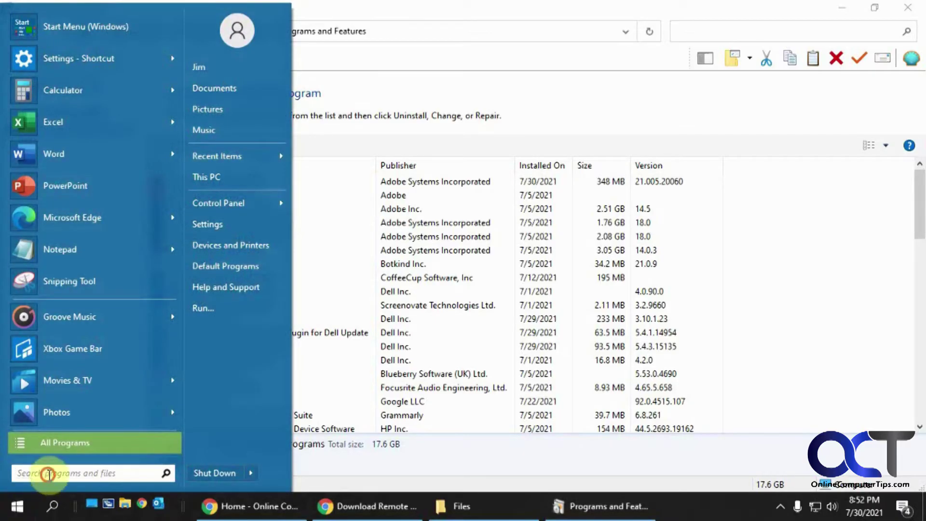
left_click(48, 473)
type("programs")
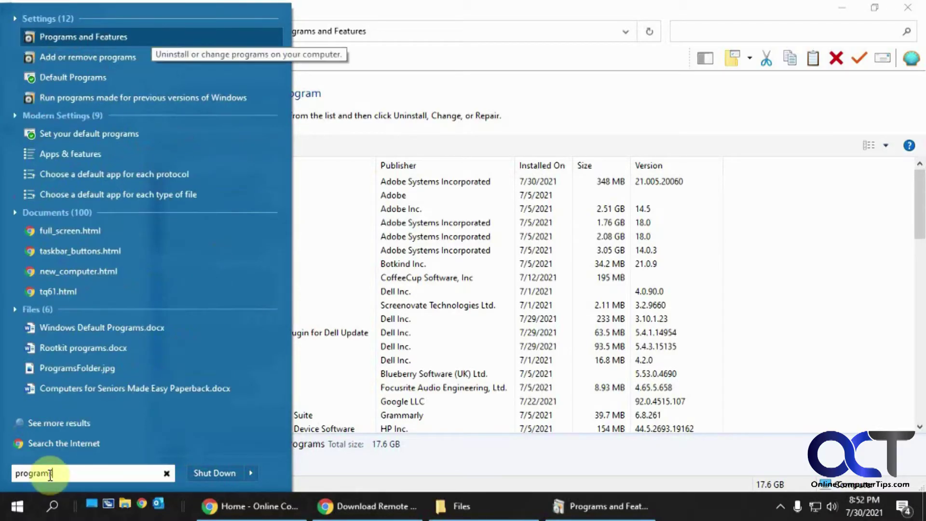
left_click(820, 212)
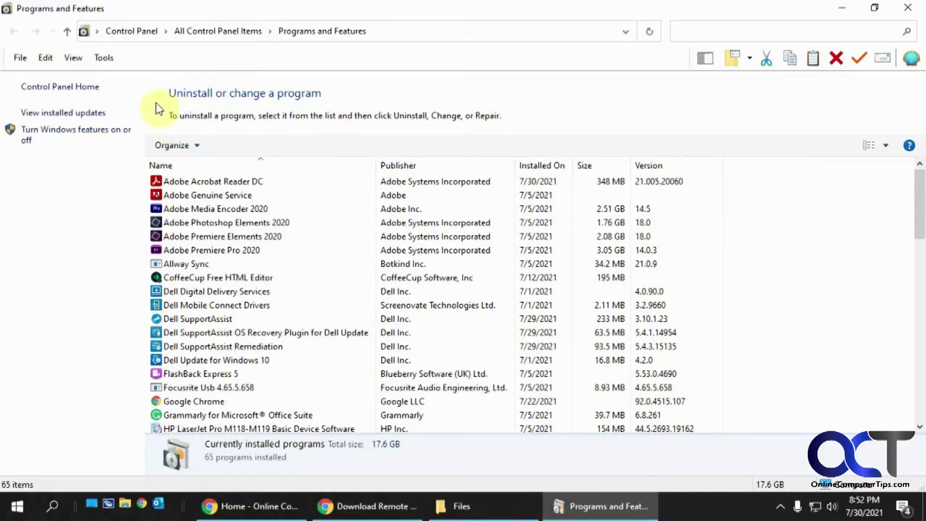
left_click(75, 131)
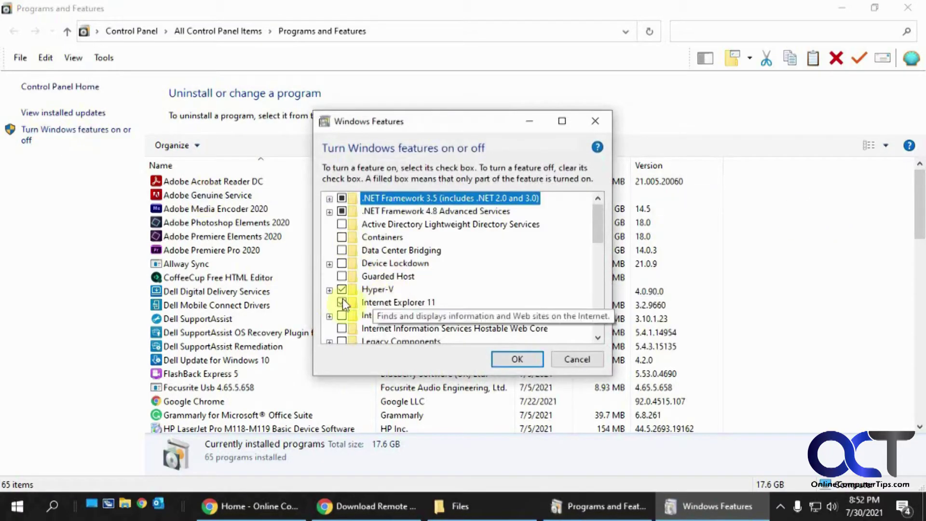
left_click(329, 291)
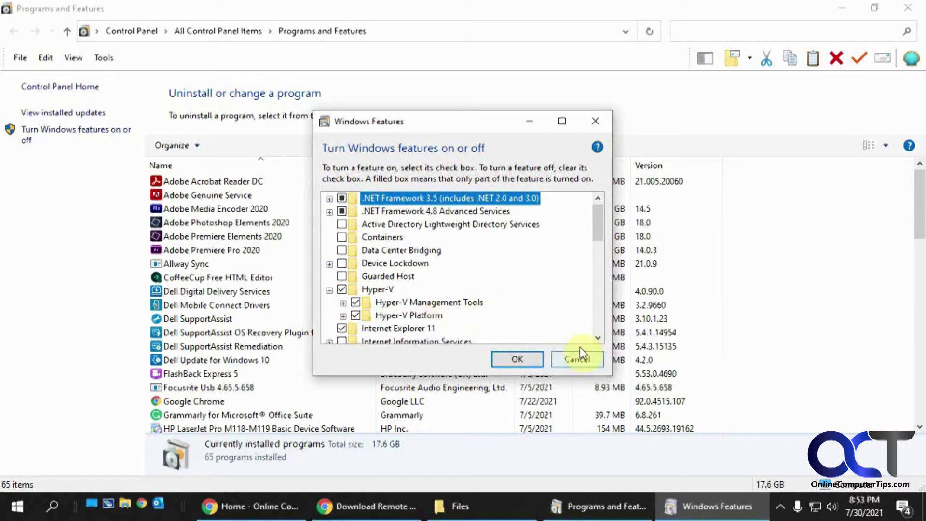
left_click(578, 360)
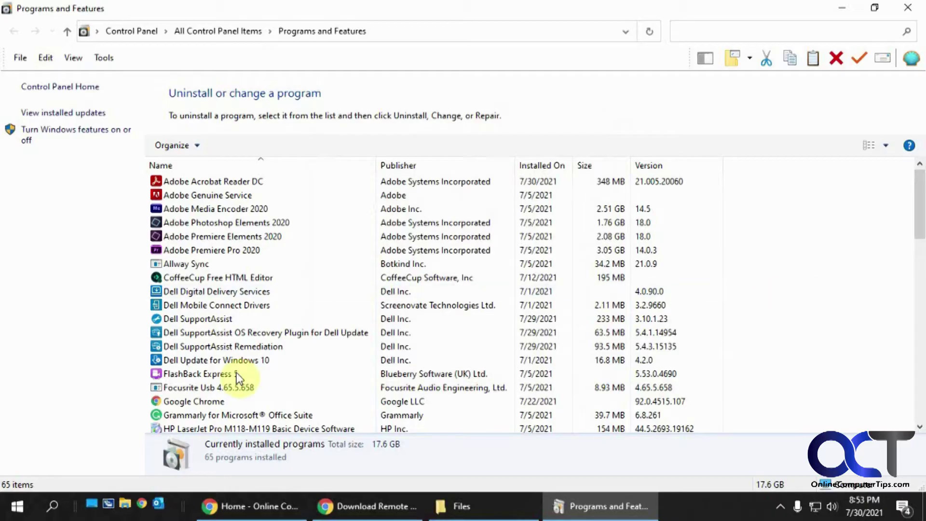
left_click(16, 507)
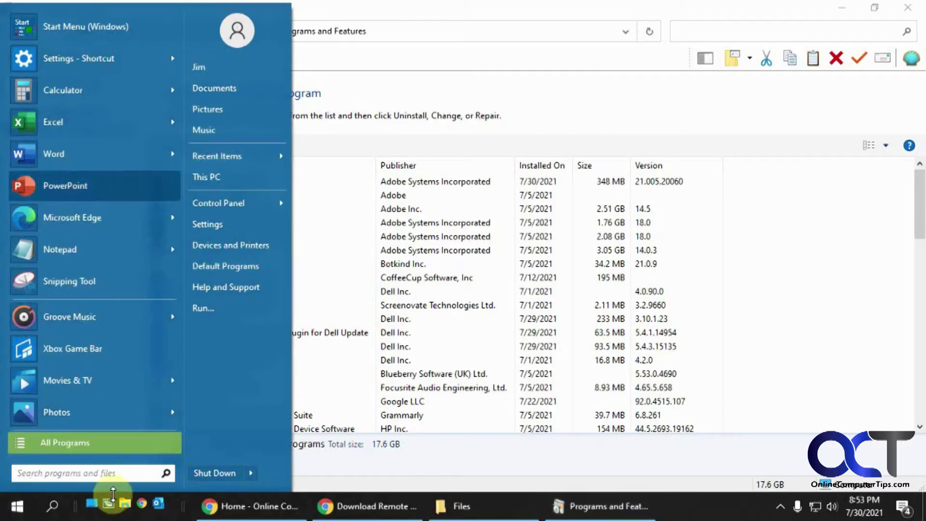
left_click(75, 25)
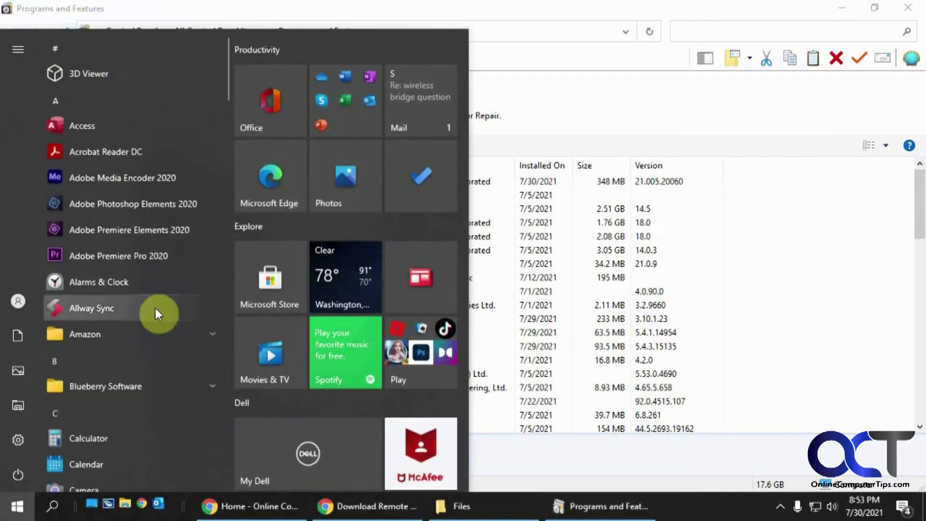
scroll(132, 349, "down", 5)
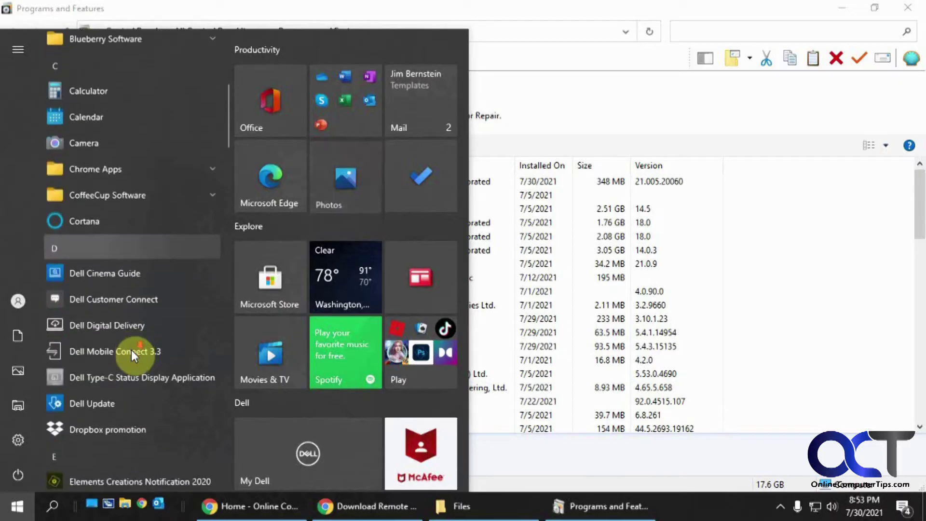
scroll(131, 349, "down", 12)
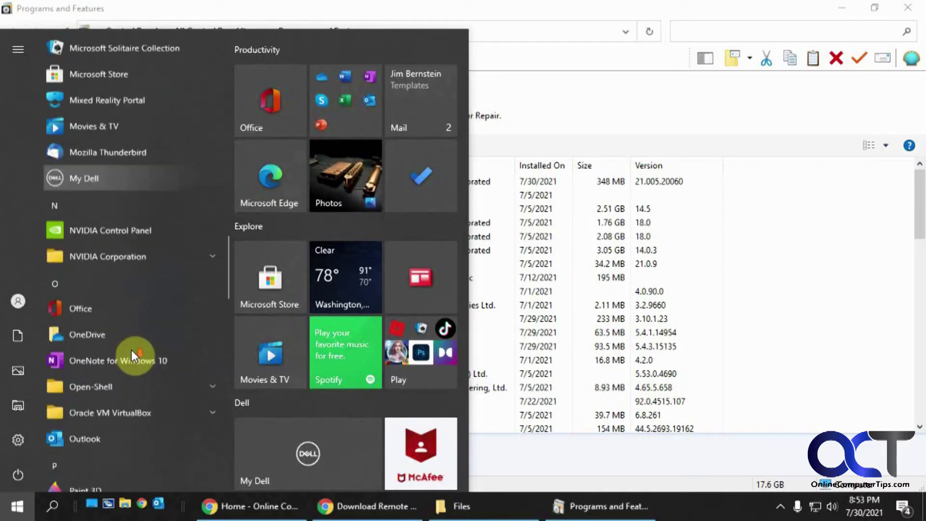
scroll(131, 349, "down", 12)
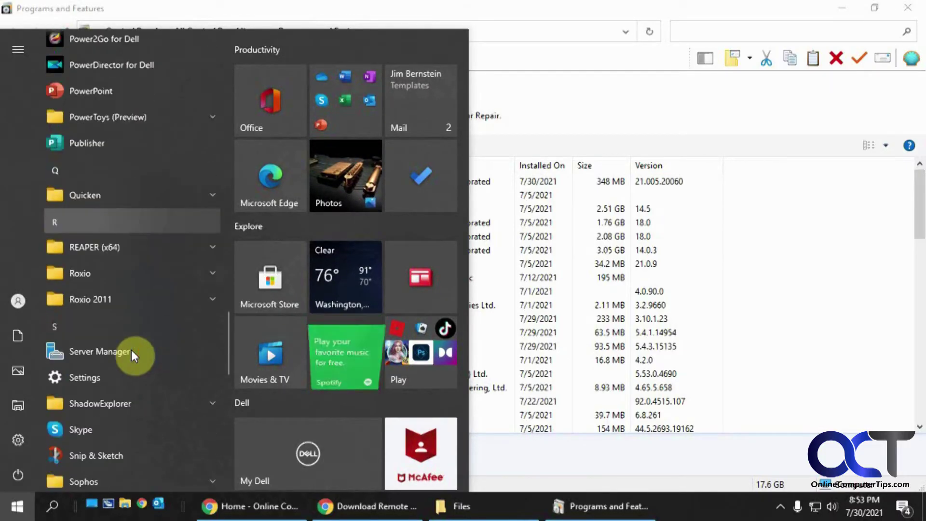
scroll(131, 349, "down", 10)
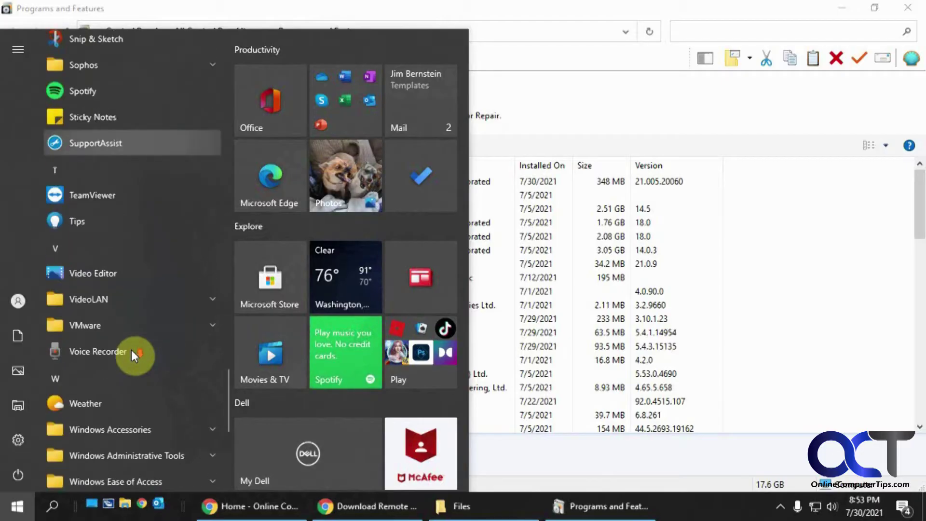
scroll(131, 349, "down", 2)
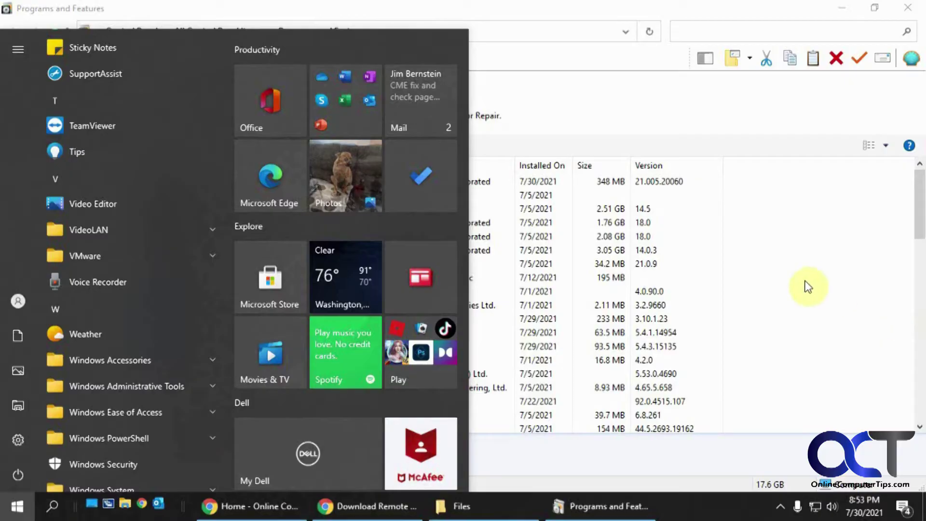
left_click(779, 259)
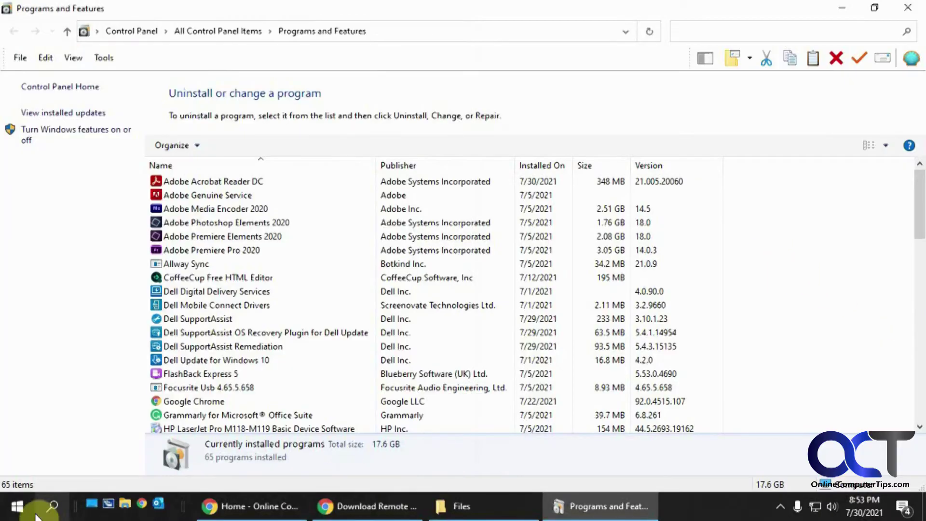
Step: Launch mmc from Start and bring up the console's Add or Remove Snap-ins list
left_click(21, 505)
type("mmc")
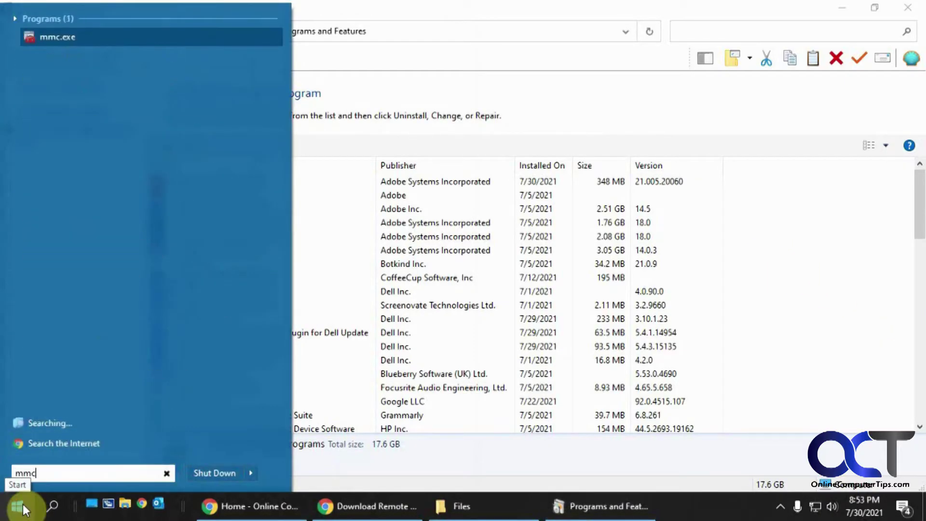
key("Return")
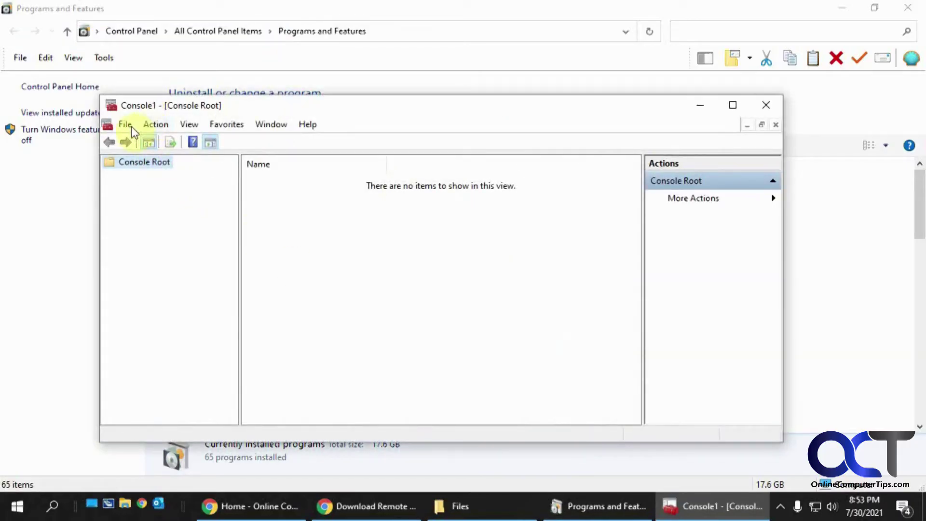
left_click(129, 125)
left_click(161, 210)
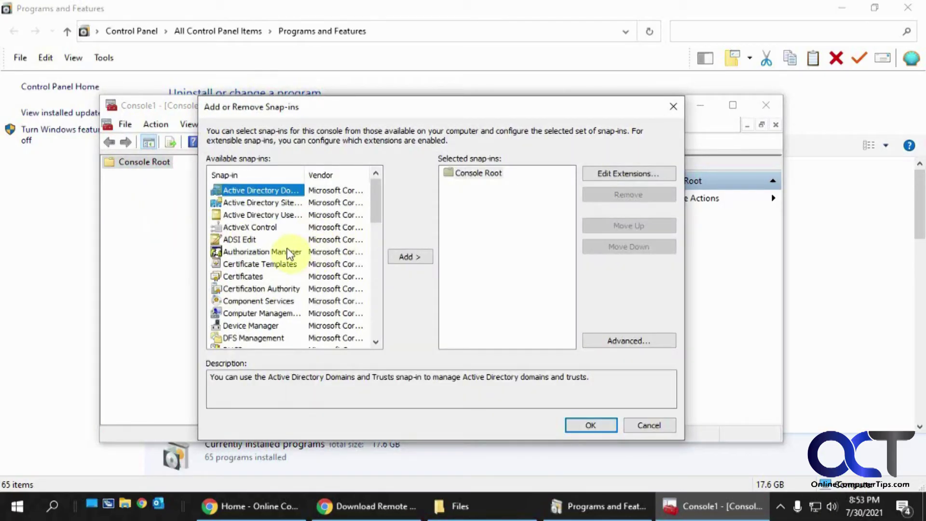
Step: Locate Hyper-V Manager among the available snap-ins, then cancel and close Console1 without adding anything
scroll(290, 252, "down", 1)
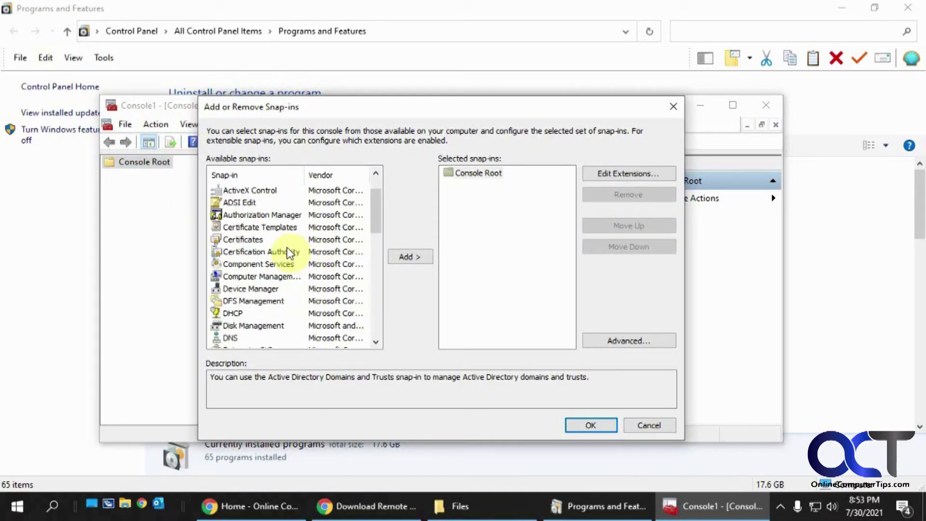
scroll(289, 252, "down", 1)
scroll(289, 252, "down", 3)
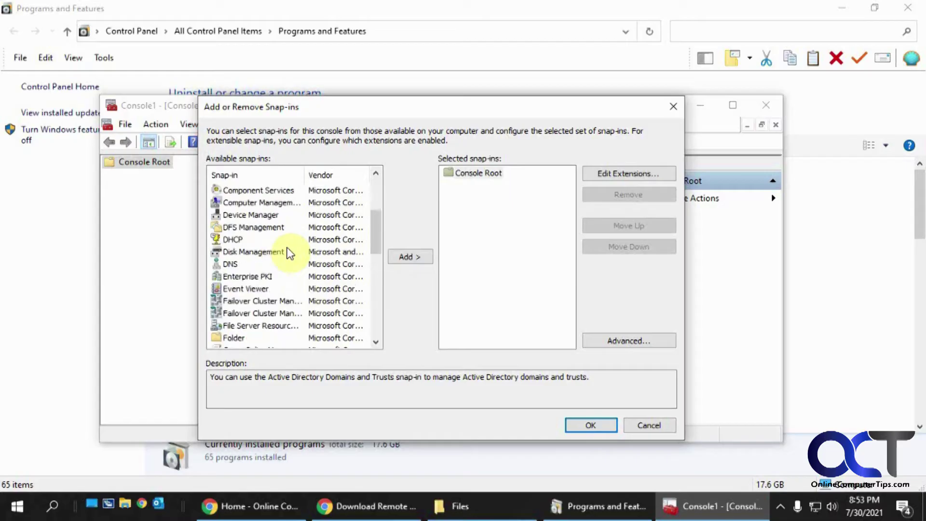
left_click(271, 291)
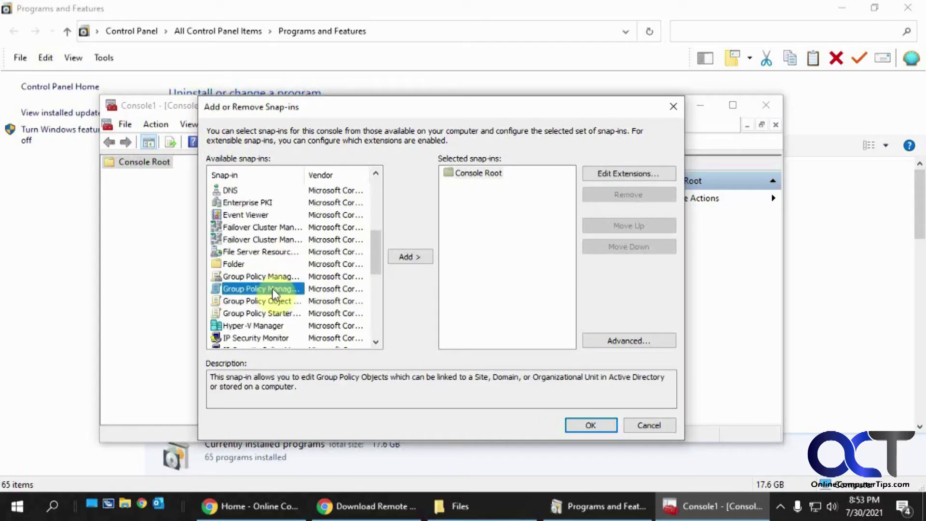
key("h")
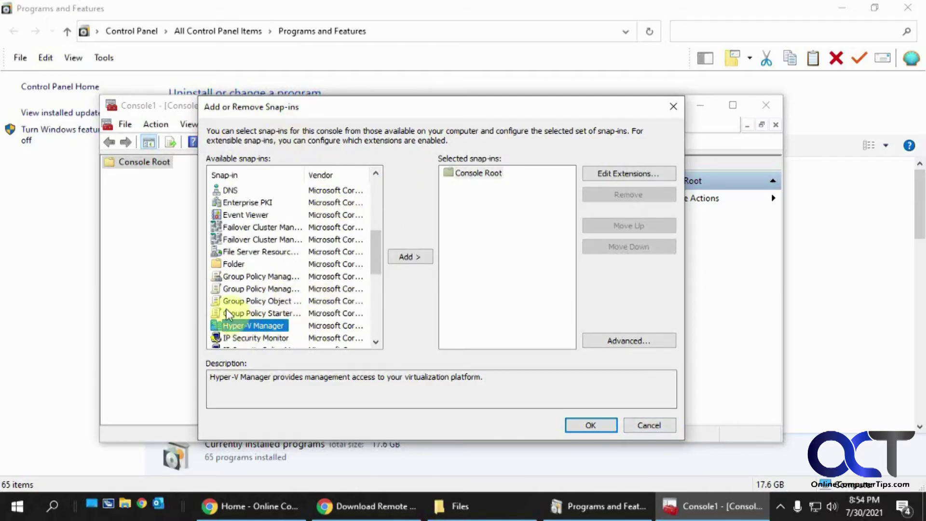
left_click(641, 426)
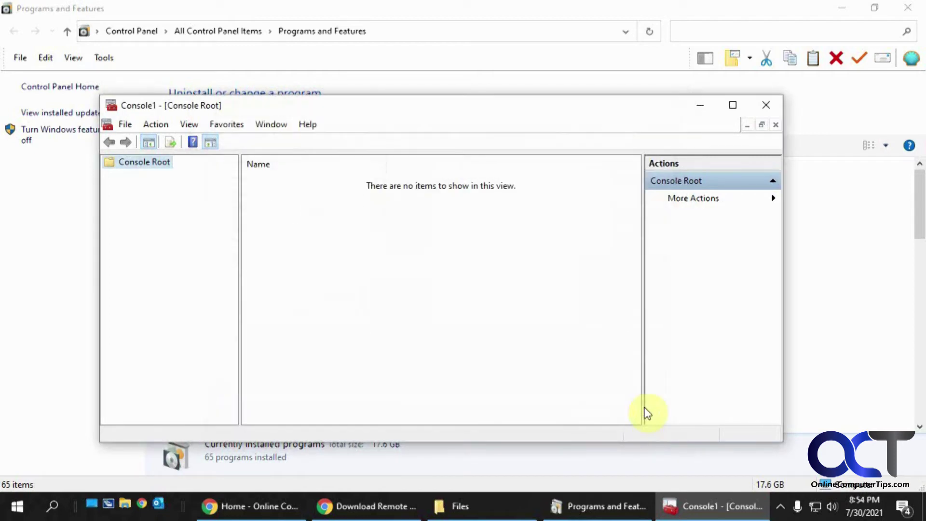
left_click(770, 106)
Step: Highlight the 'Remote Server Administration Tools for Windows 10' heading and scroll to Download, then return to the D:\Files folder
left_click(397, 512)
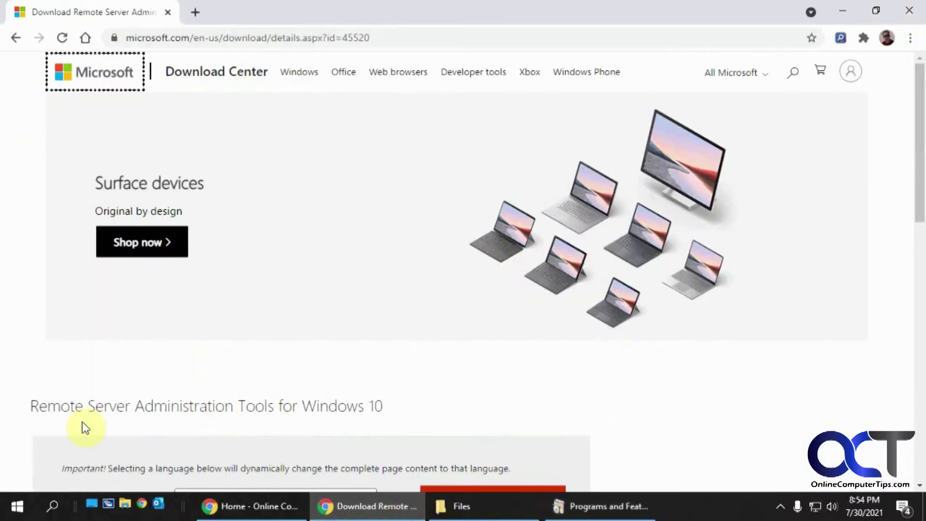
left_click_drag(28, 405, 392, 412)
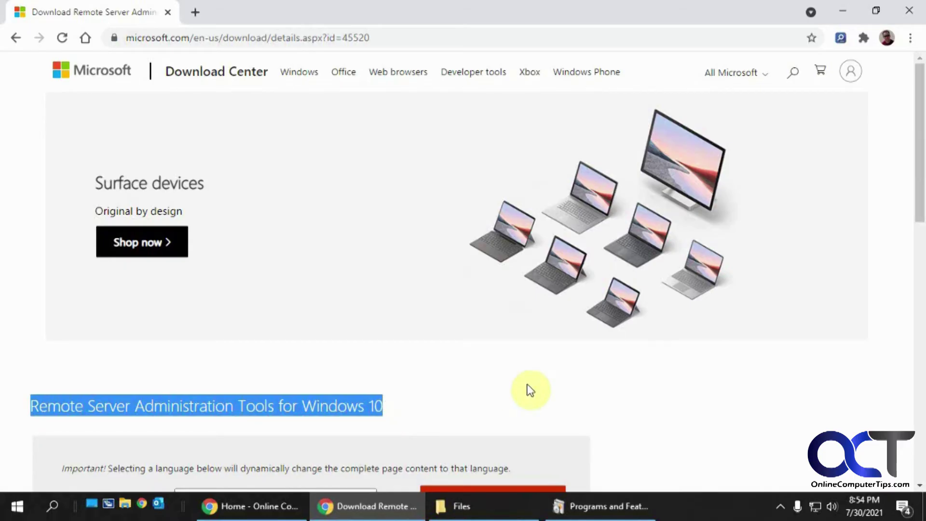
scroll(530, 390, "down", 1)
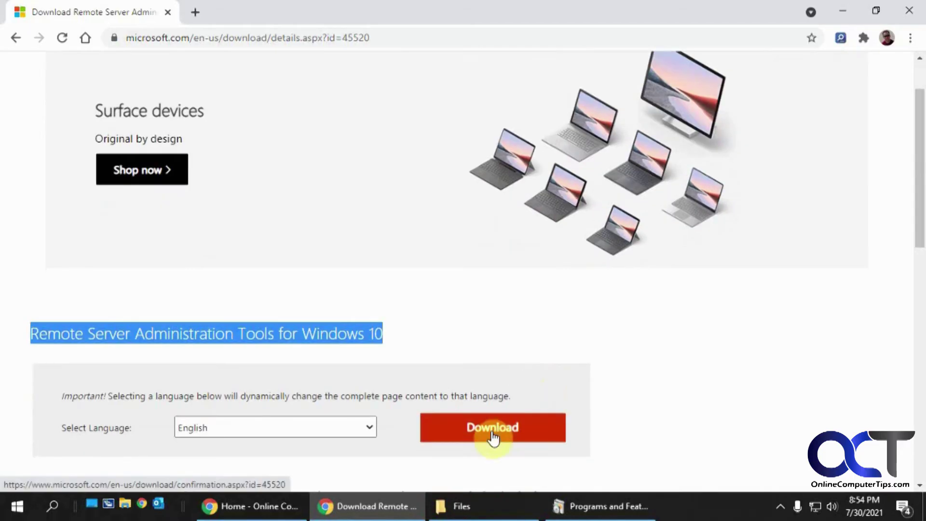
left_click(565, 508)
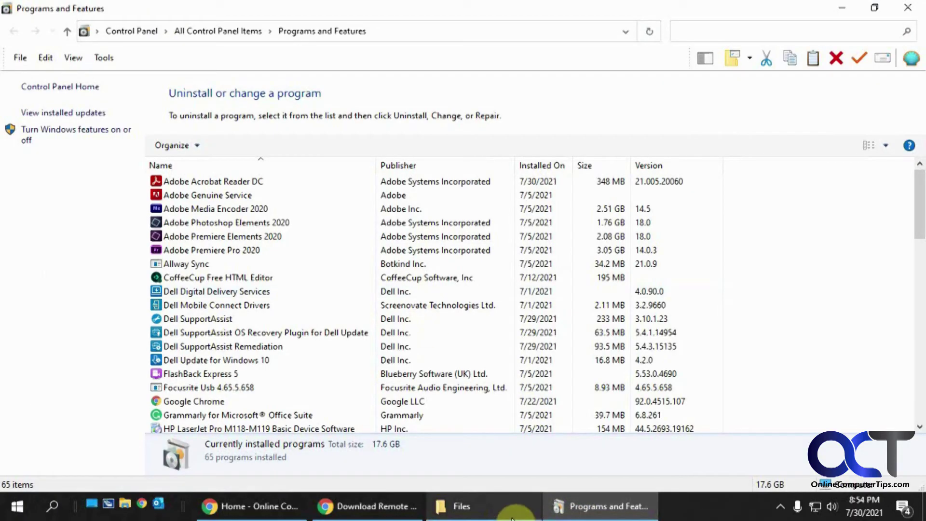
left_click(458, 506)
Step: Select the downloaded WindowsTH-RSAT_WS2016-x64.msu package in D:\Files and open the Start menu
left_click(268, 105)
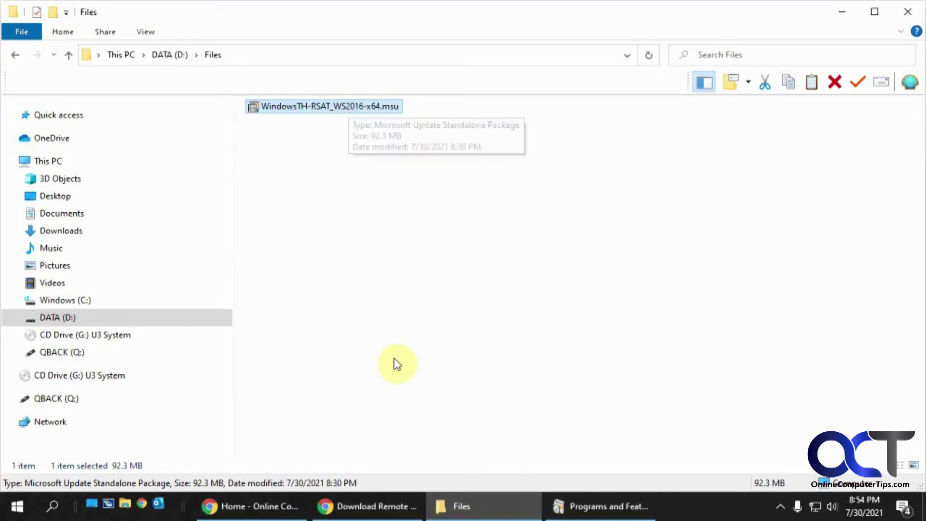
left_click(16, 506)
Step: Find Hyper-V Manager under Windows Administrative Tools, then search 'hyper' to see it as best match
left_click(56, 30)
key("super")
scroll(193, 348, "down", 20)
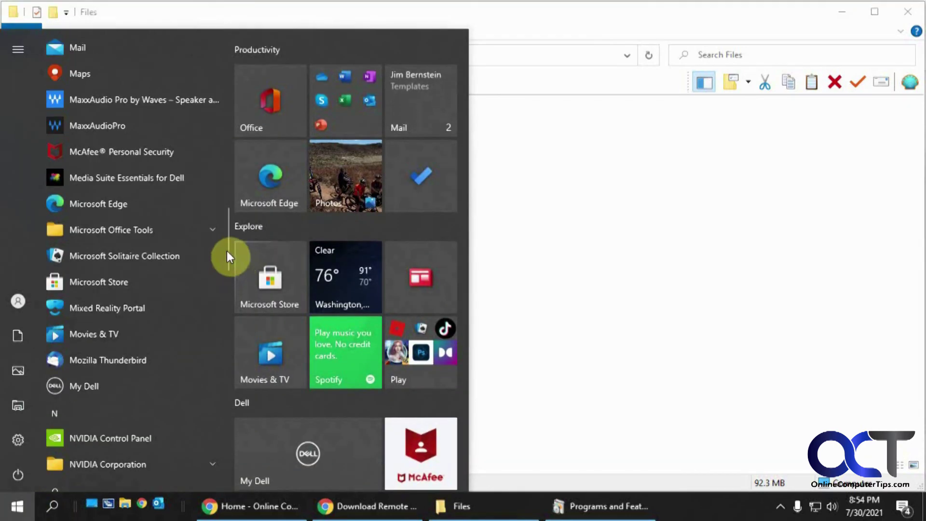
left_click_drag(227, 251, 257, 479)
scroll(246, 444, "up", 4)
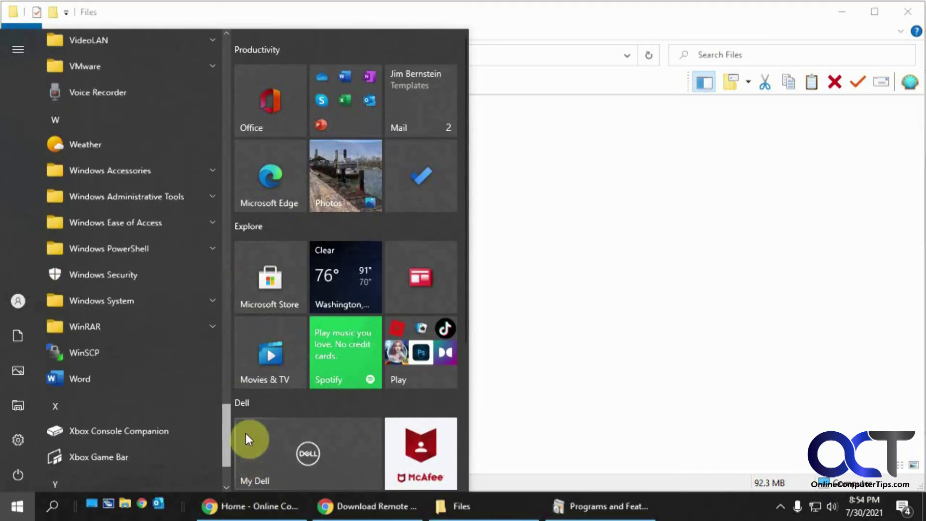
left_click(205, 297)
scroll(205, 297, "down", 5)
scroll(205, 297, "down", 5)
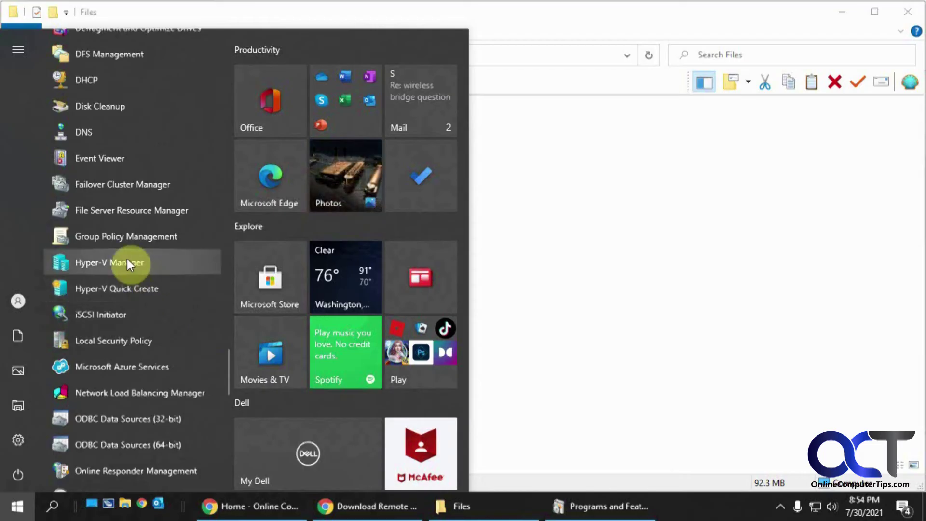
left_click(56, 504)
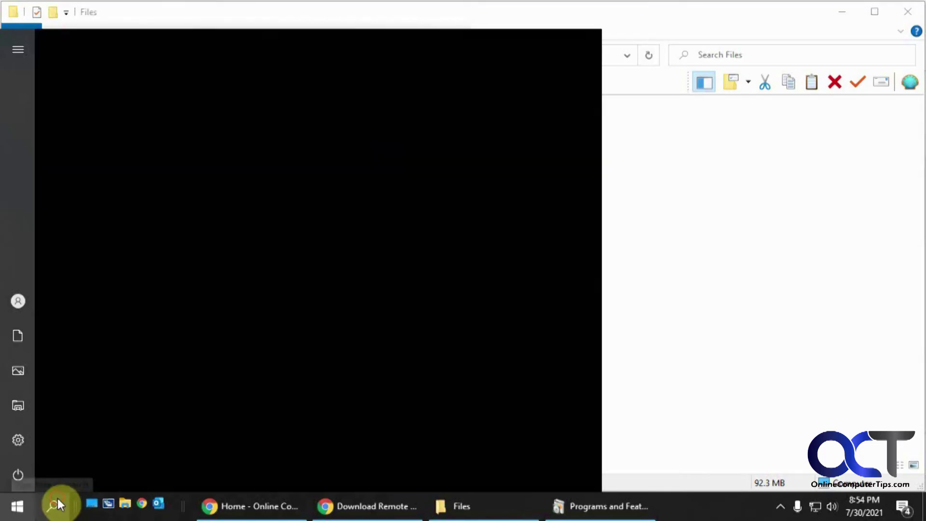
type("hyper")
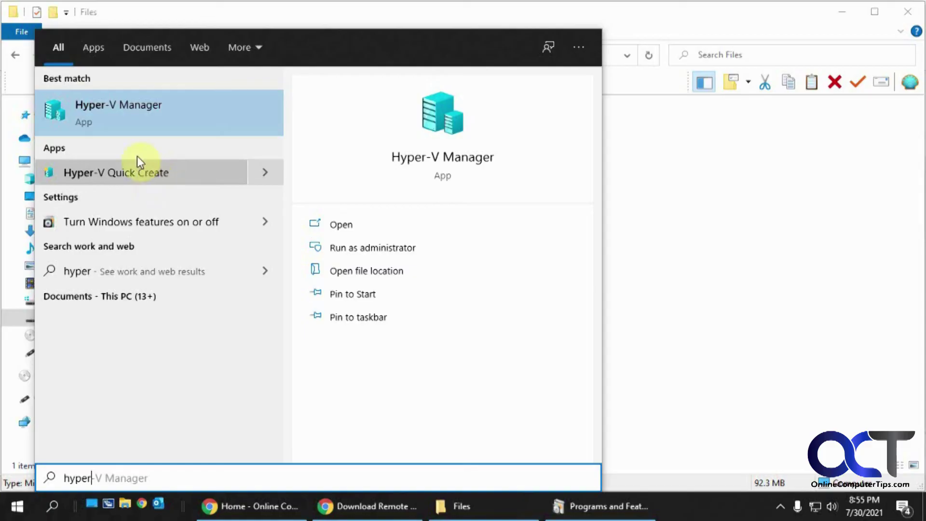
left_click(875, 289)
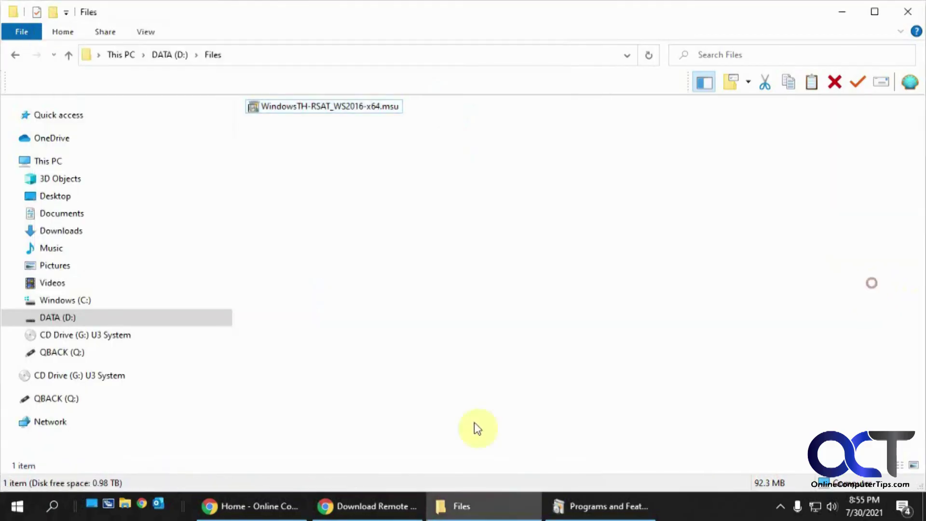
left_click(16, 508)
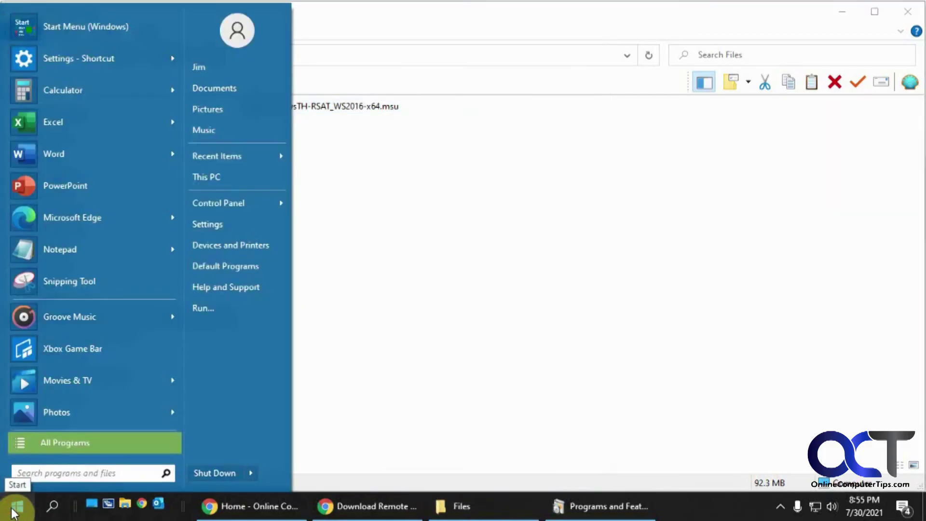
left_click(68, 446)
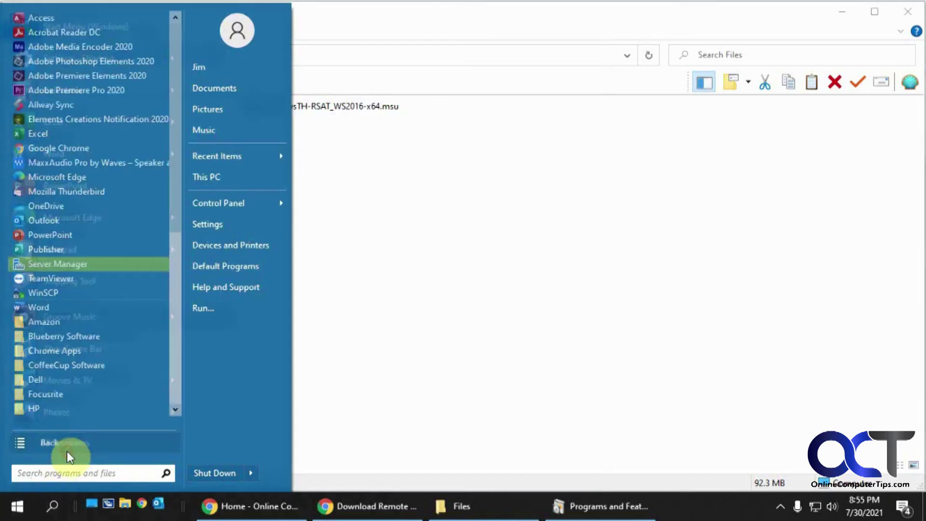
left_click_drag(175, 237, 193, 399)
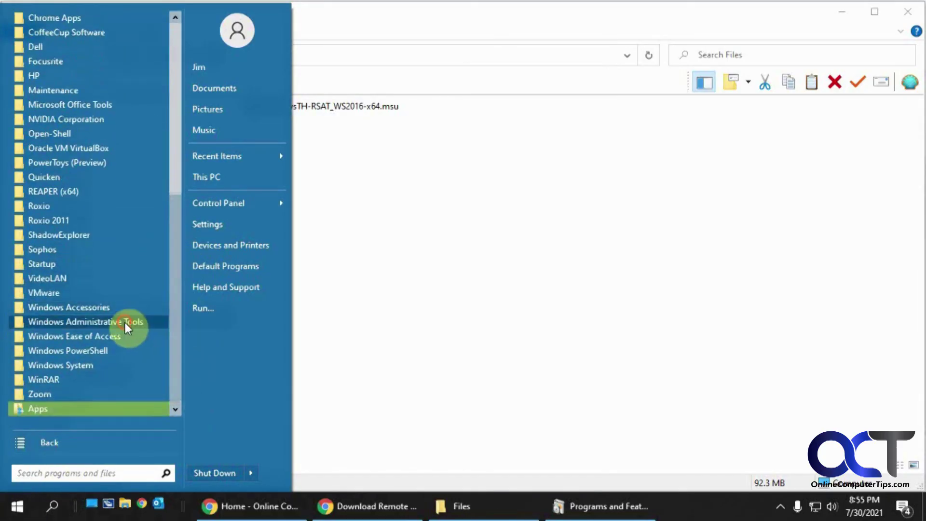
left_click(128, 326)
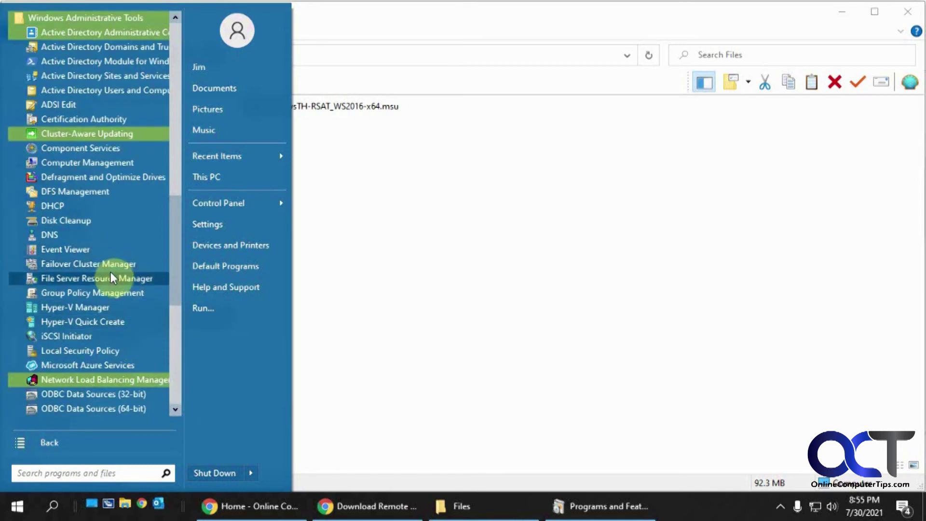
scroll(111, 301, "down", 1)
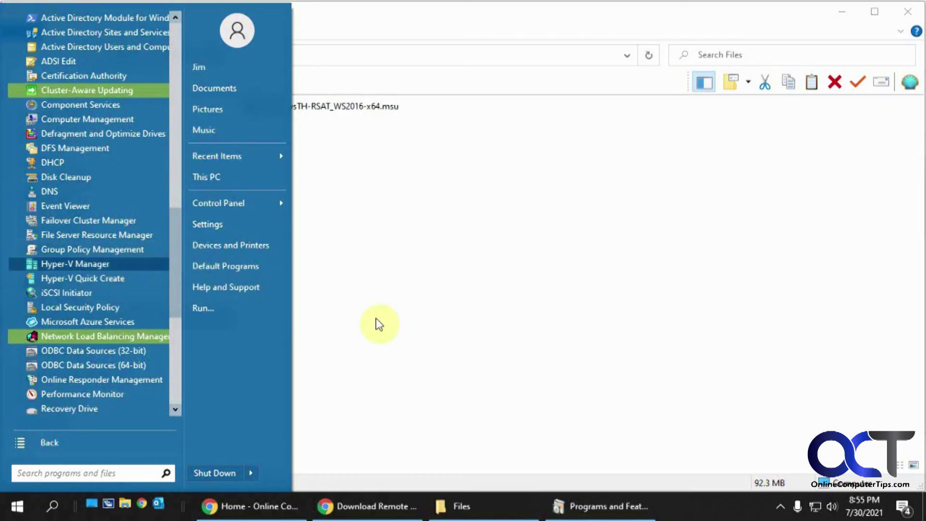
left_click(580, 338)
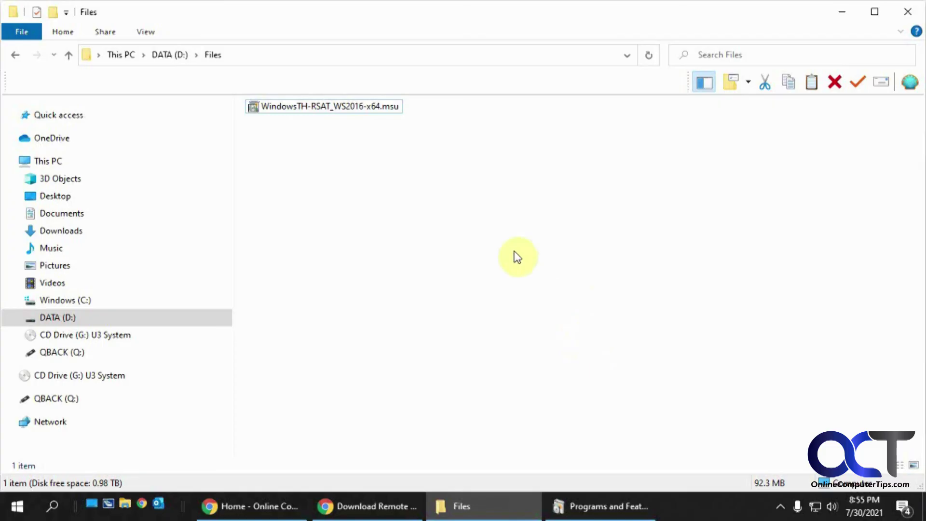
Step: In Programs and Features, check that Hyper-V is on in Windows Features, then cancel without changes
left_click(588, 507)
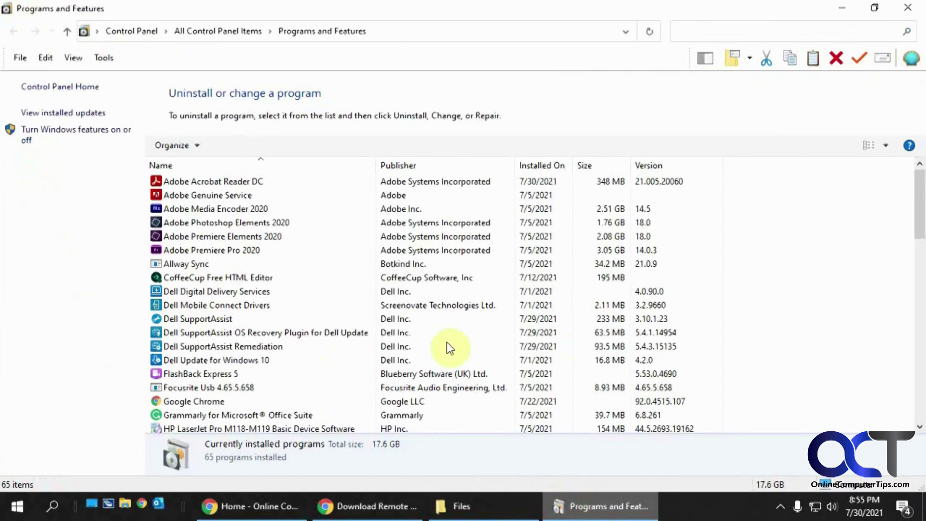
left_click(71, 130)
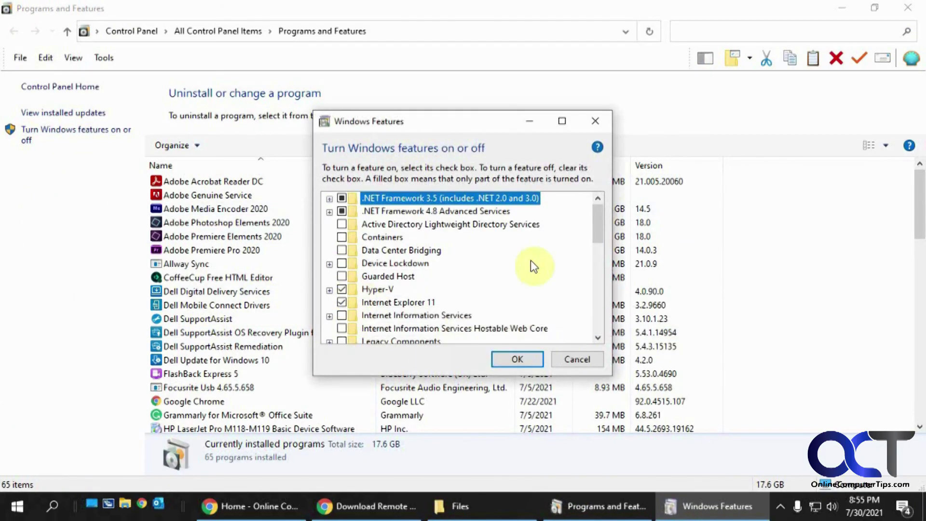
left_click(581, 358)
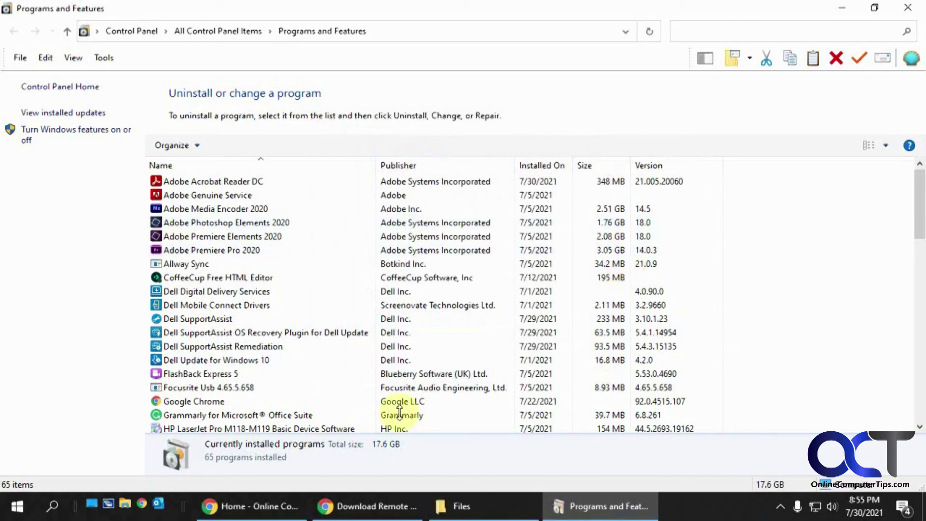
Step: Switch back to the Chrome page for Remote Server Administration Tools for Windows 10
left_click(405, 506)
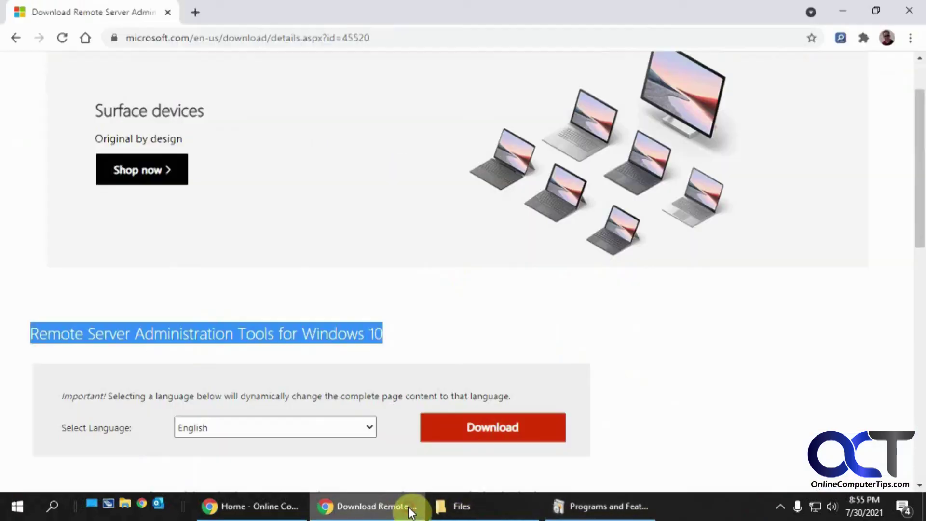